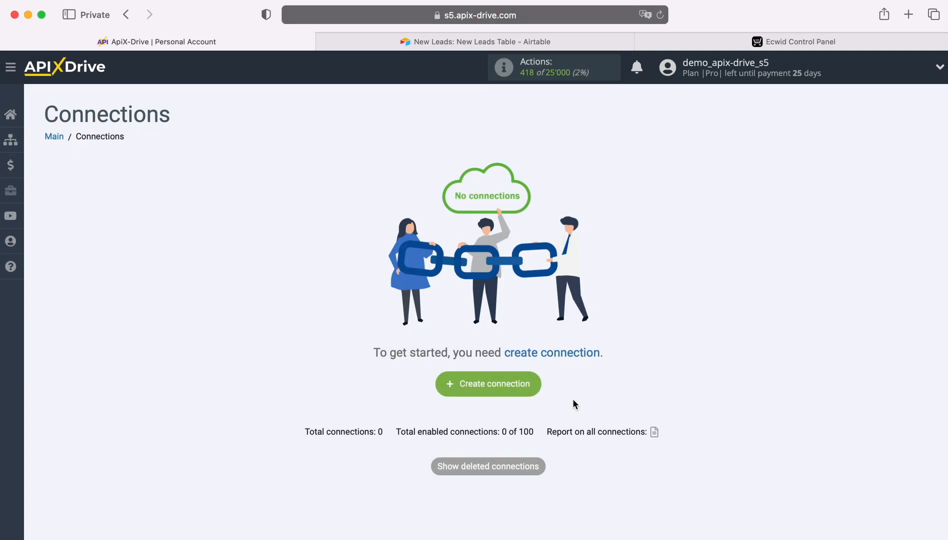
Step: Create a new connection with Airtable as the data source system
{"action": "left_click", "coordinate": [537, 389]}
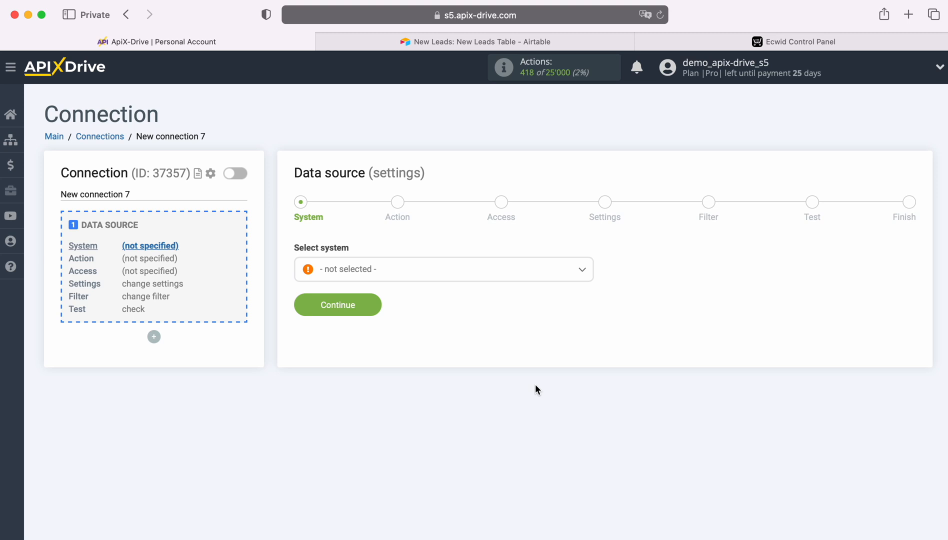
{"action": "left_click", "coordinate": [429, 274]}
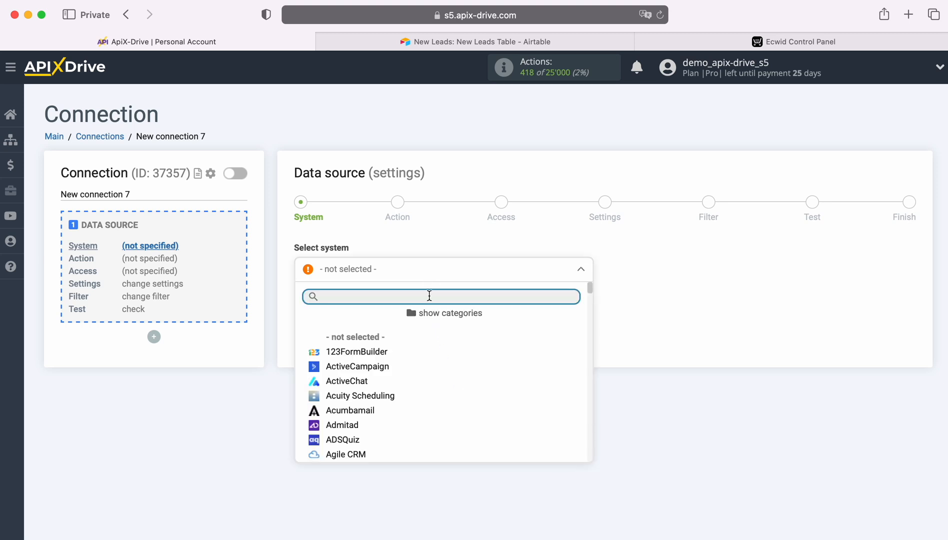
{"action": "scroll", "coordinate": [480, 358], "scroll_direction": "down", "scroll_amount": 3}
{"action": "scroll", "coordinate": [481, 359], "scroll_direction": "down", "scroll_amount": 1}
{"action": "left_click", "coordinate": [352, 375]}
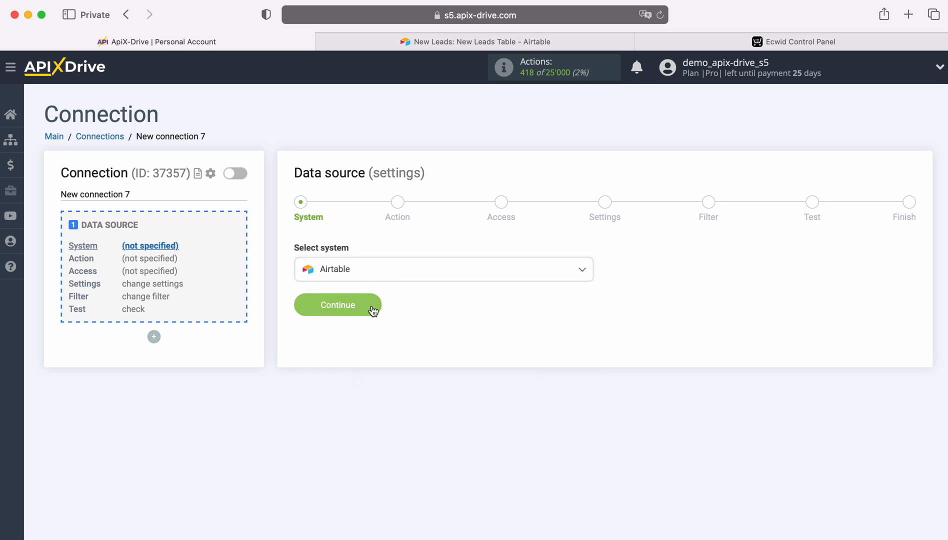
{"action": "left_click", "coordinate": [372, 302]}
Step: Set the data source action to Get ROWS (new)
{"action": "left_click", "coordinate": [441, 270]}
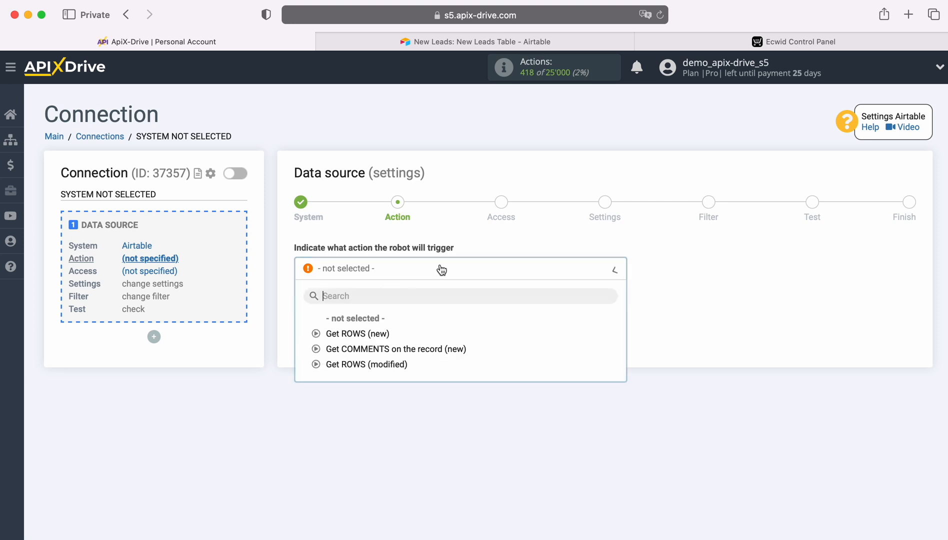
{"action": "left_click", "coordinate": [369, 333]}
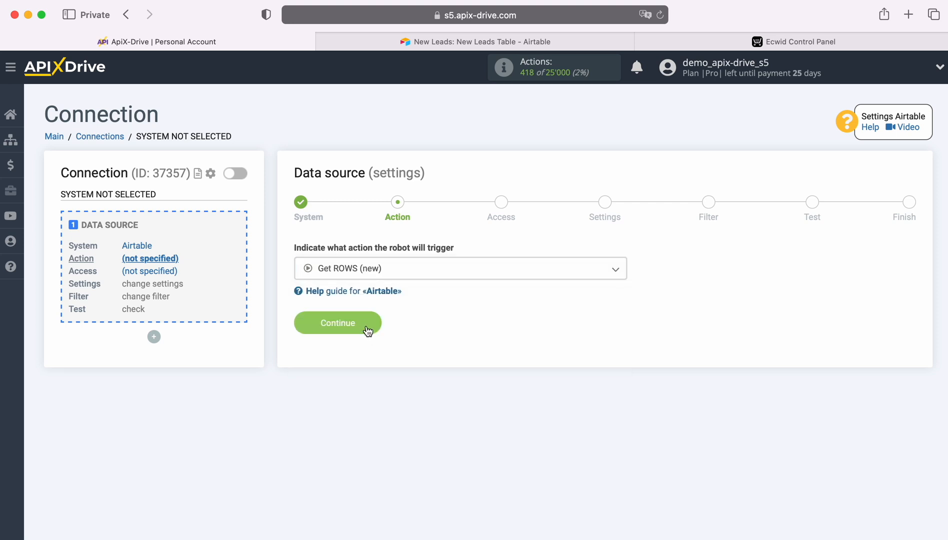
{"action": "left_click", "coordinate": [365, 324]}
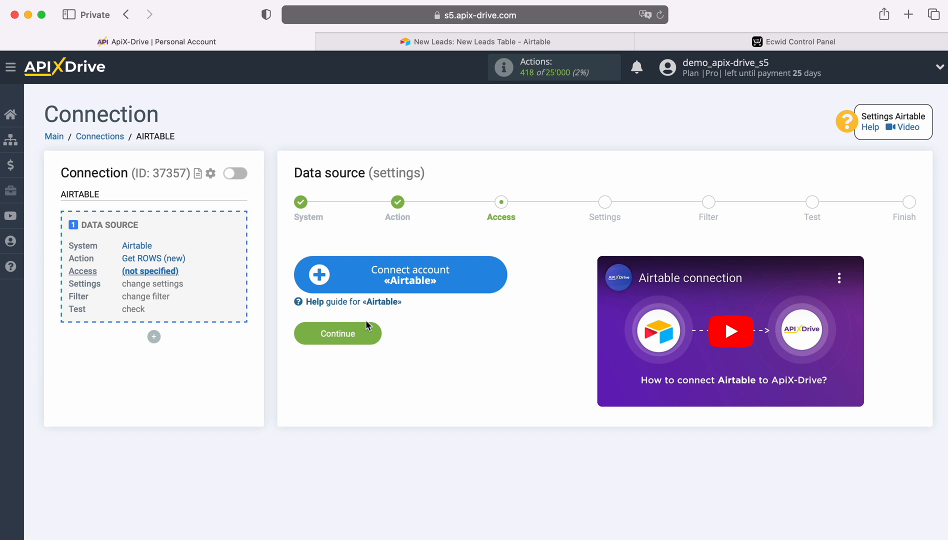
Step: Start connecting the Airtable account and sign in with the saved account e-mail and password
{"action": "left_click", "coordinate": [498, 276]}
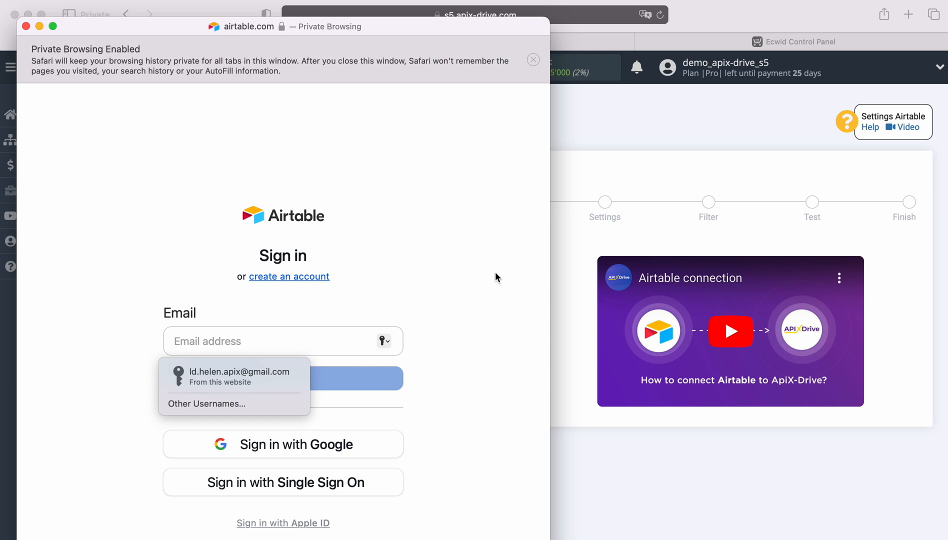
{"action": "left_click", "coordinate": [268, 371]}
{"action": "left_click", "coordinate": [286, 378]}
{"action": "left_click", "coordinate": [260, 398]}
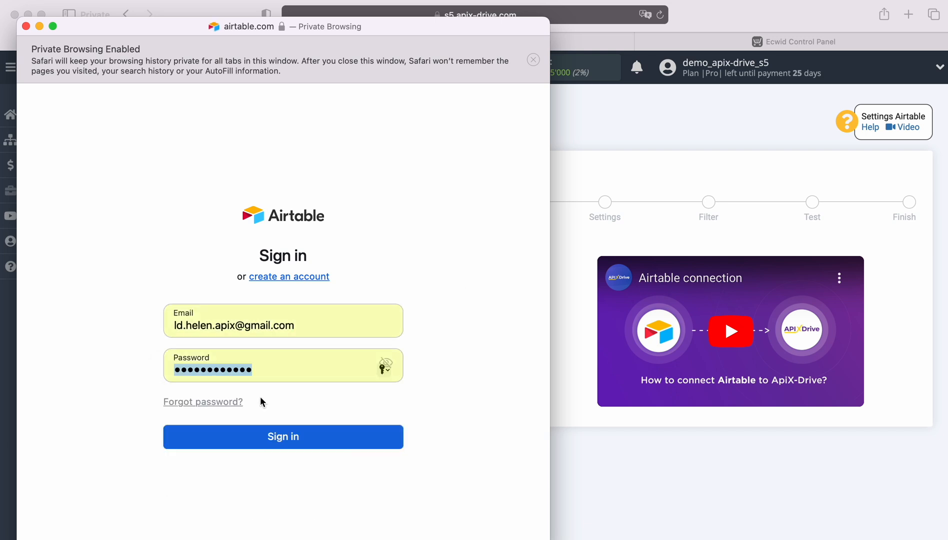
{"action": "left_click", "coordinate": [295, 438]}
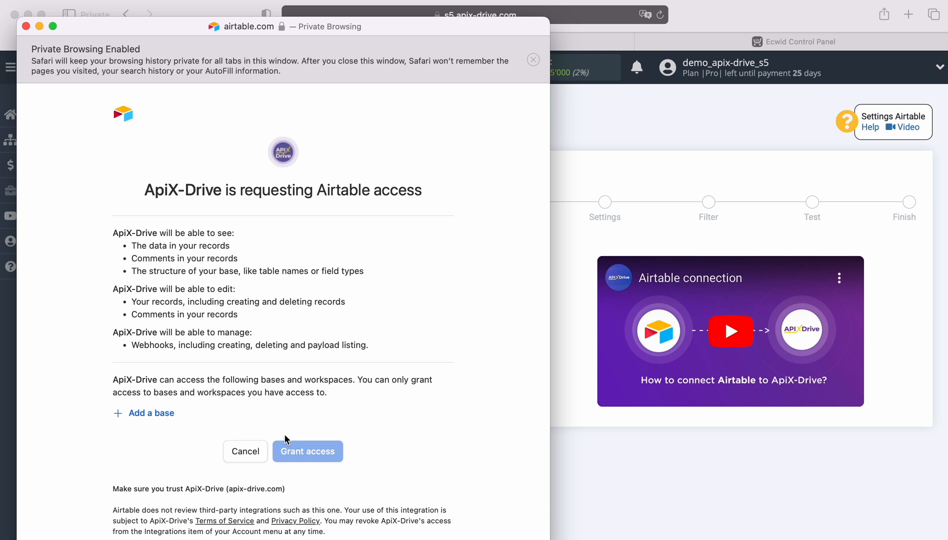
Step: Grant ApiX-Drive access to the New Leads and New Orders bases in Airtable
{"action": "left_click", "coordinate": [153, 414]}
{"action": "left_click", "coordinate": [160, 390]}
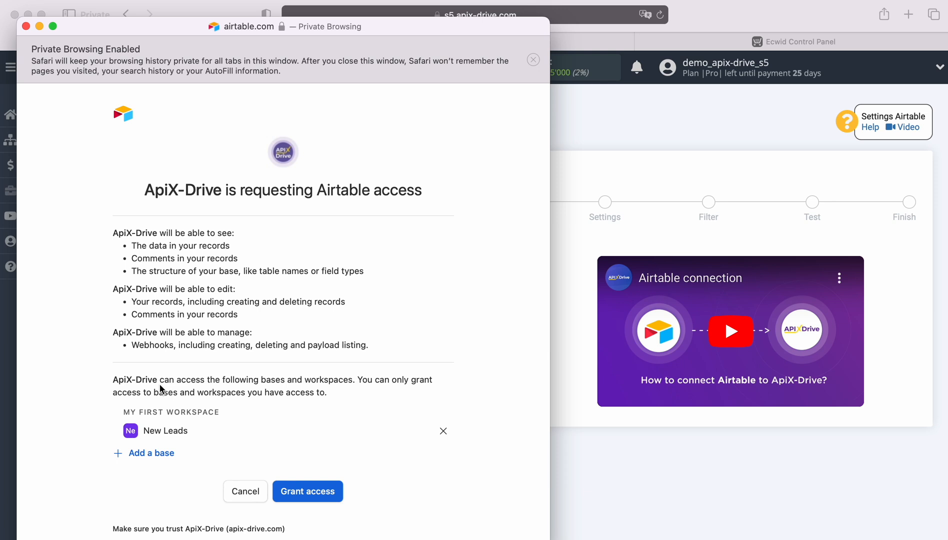
{"action": "left_click", "coordinate": [151, 453]}
{"action": "left_click", "coordinate": [156, 431]}
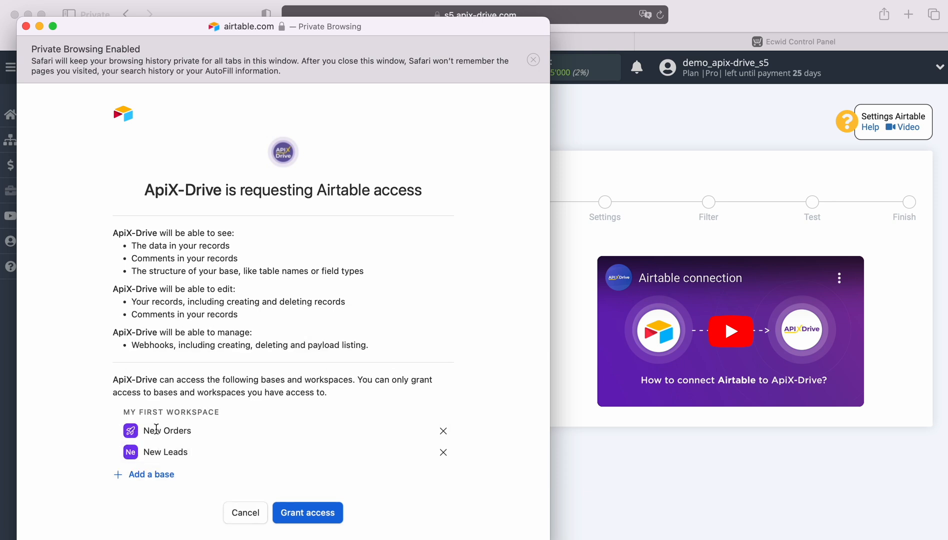
{"action": "left_click", "coordinate": [306, 511]}
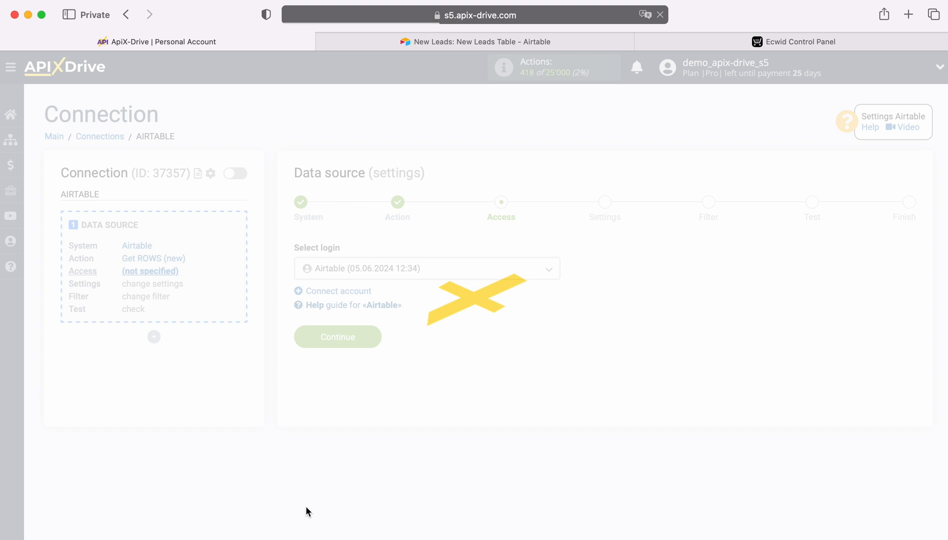
Step: Use the connected Airtable account as the login for the data source
{"action": "left_click", "coordinate": [444, 269]}
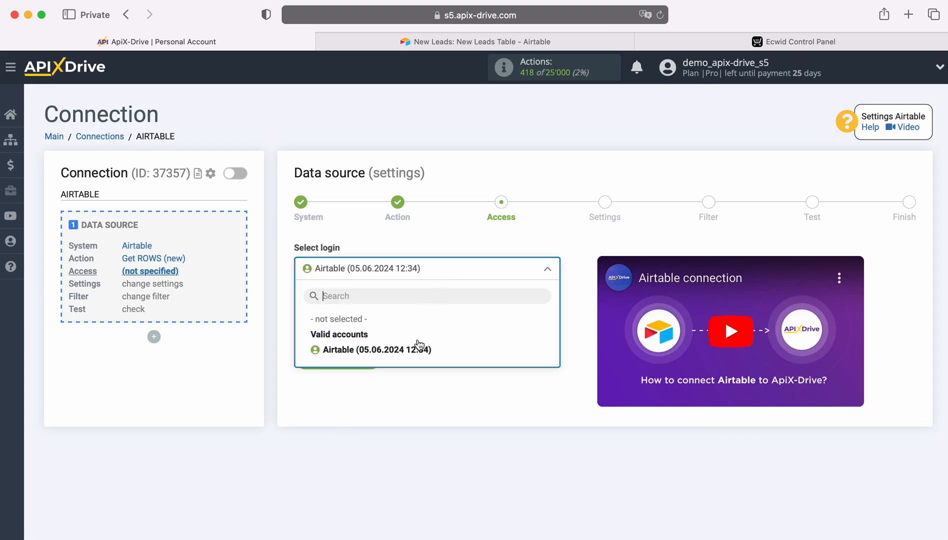
{"action": "left_click", "coordinate": [419, 349]}
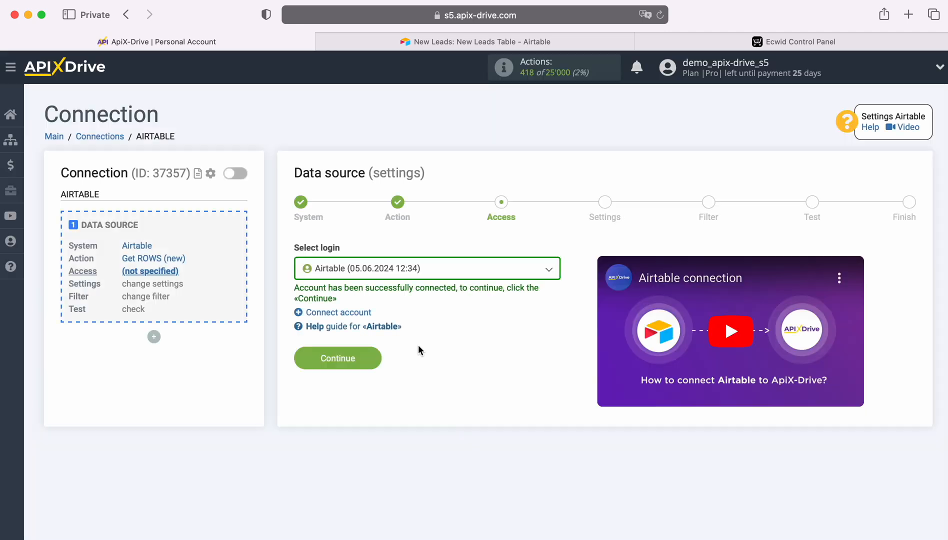
{"action": "left_click", "coordinate": [372, 357]}
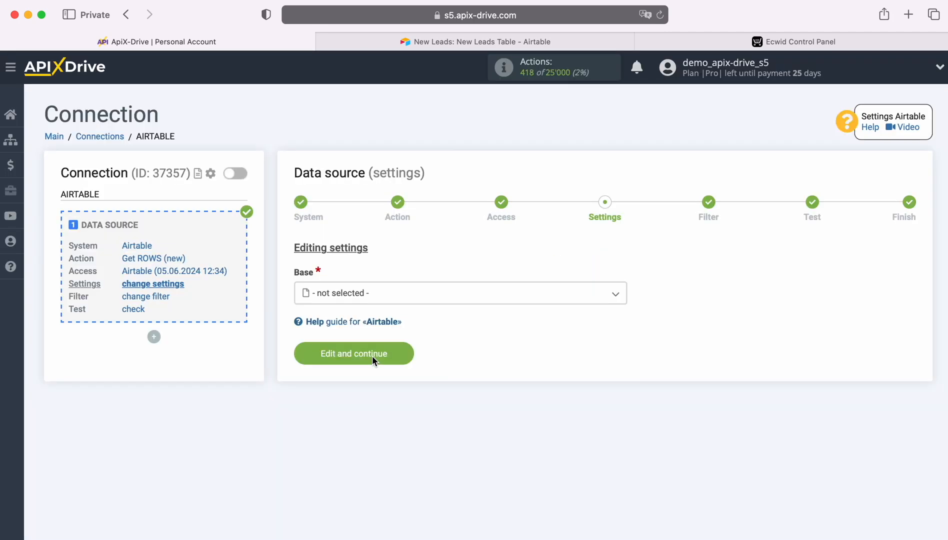
Step: Set the source base to New Leads and the table to New Leads Table, and open the choices for the created-time column
{"action": "left_click", "coordinate": [385, 294]}
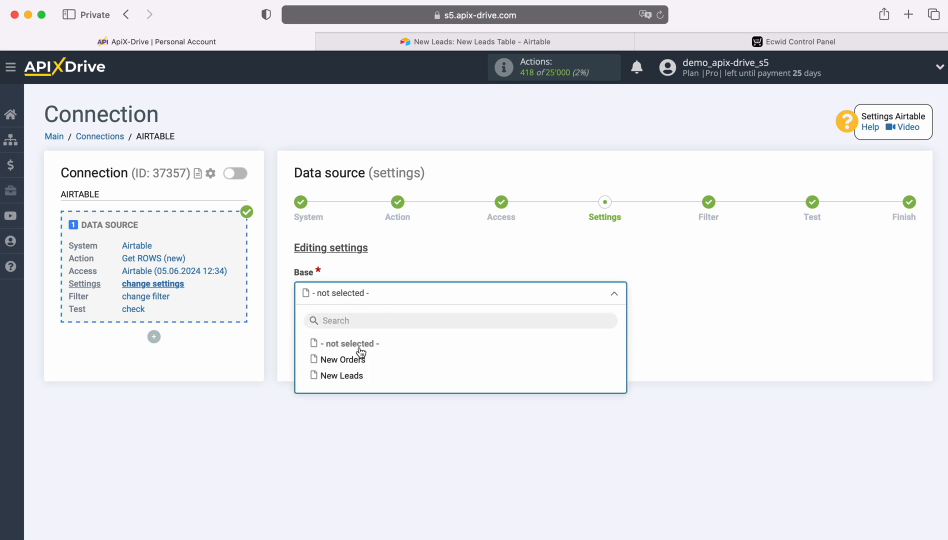
{"action": "left_click", "coordinate": [349, 371]}
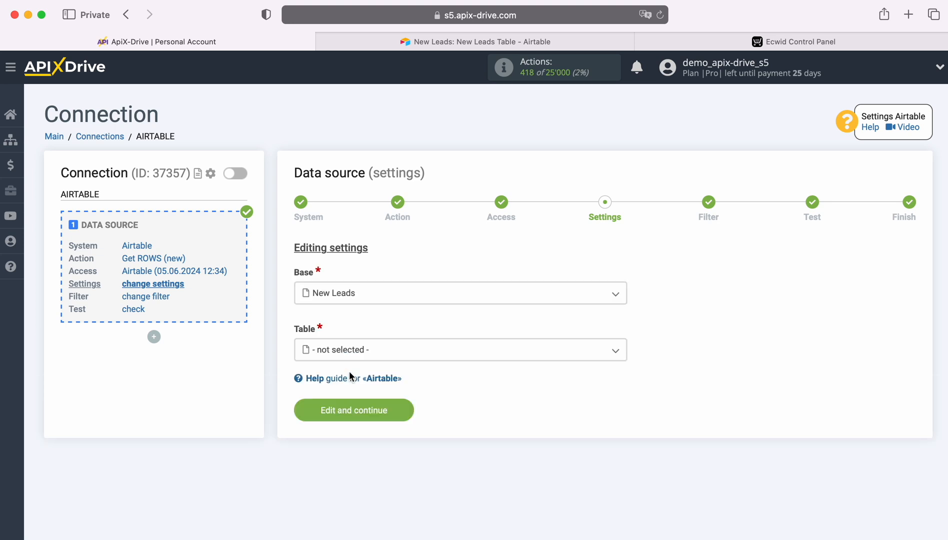
{"action": "left_click", "coordinate": [351, 356]}
{"action": "left_click", "coordinate": [352, 416]}
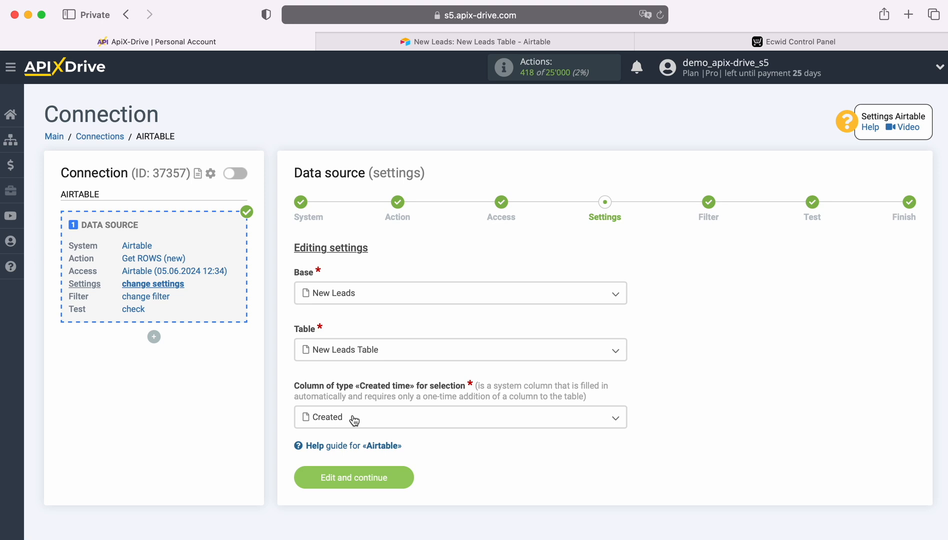
{"action": "left_click", "coordinate": [354, 420]}
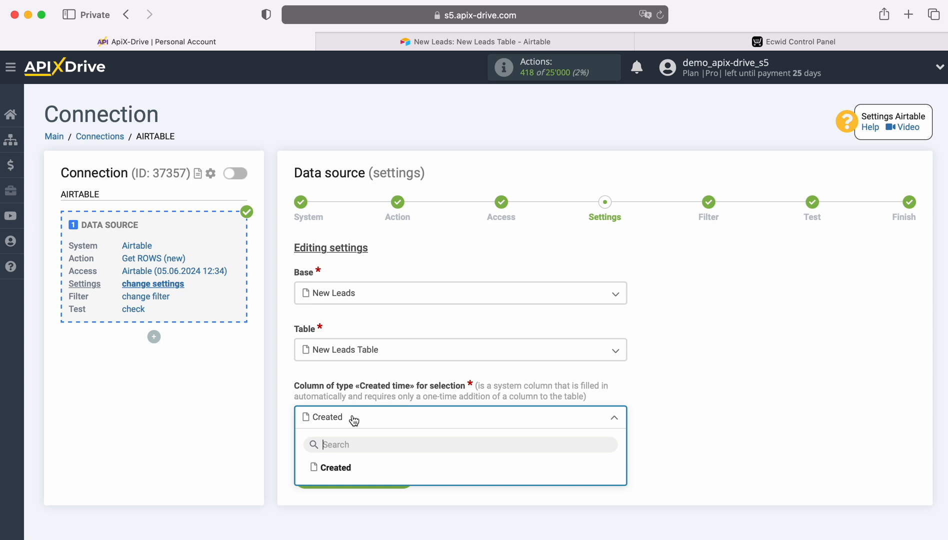
Step: Switch to Airtable and look up the Created time type among the options for a new field in New Leads Table
{"action": "left_click", "coordinate": [413, 46]}
{"action": "scroll", "coordinate": [733, 172], "scroll_direction": "right", "scroll_amount": 2}
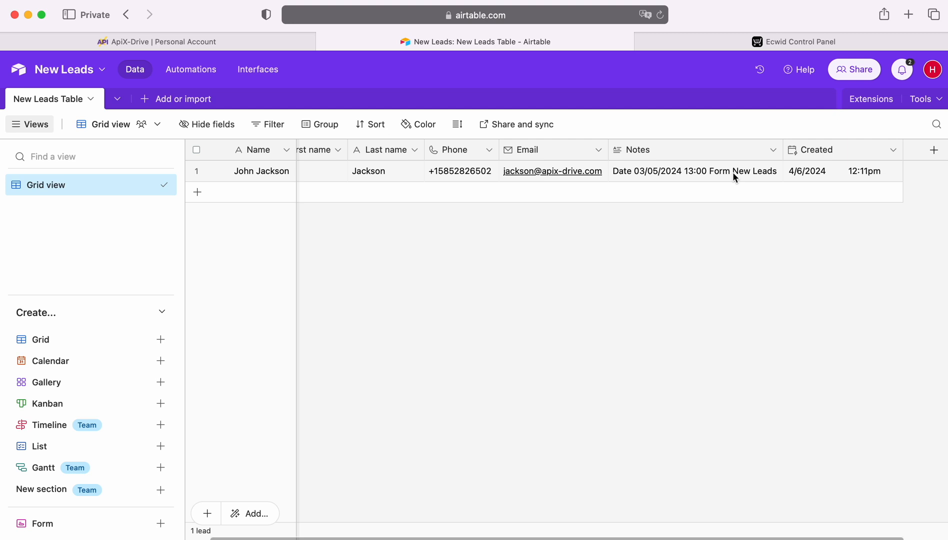
{"action": "left_click", "coordinate": [935, 151]}
{"action": "scroll", "coordinate": [787, 295], "scroll_direction": "down", "scroll_amount": 3}
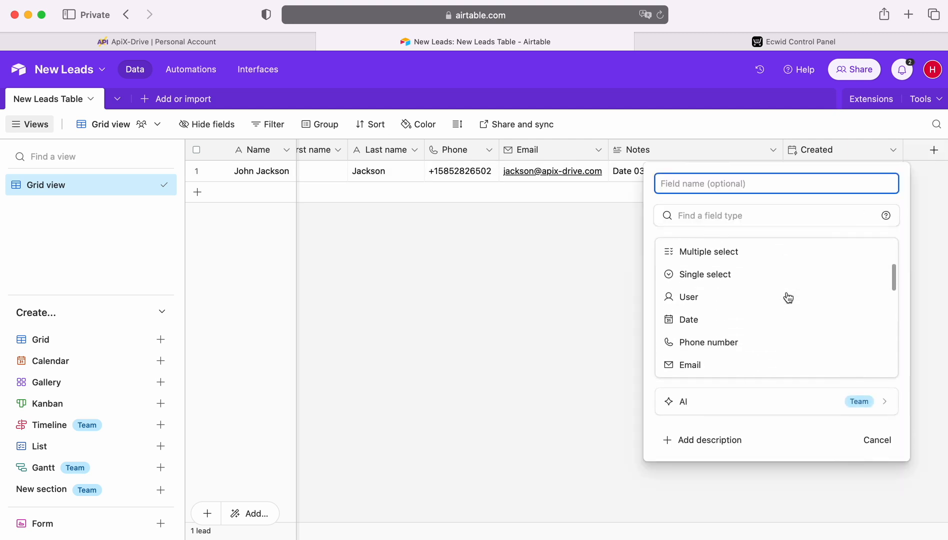
{"action": "scroll", "coordinate": [788, 297], "scroll_direction": "down", "scroll_amount": 10}
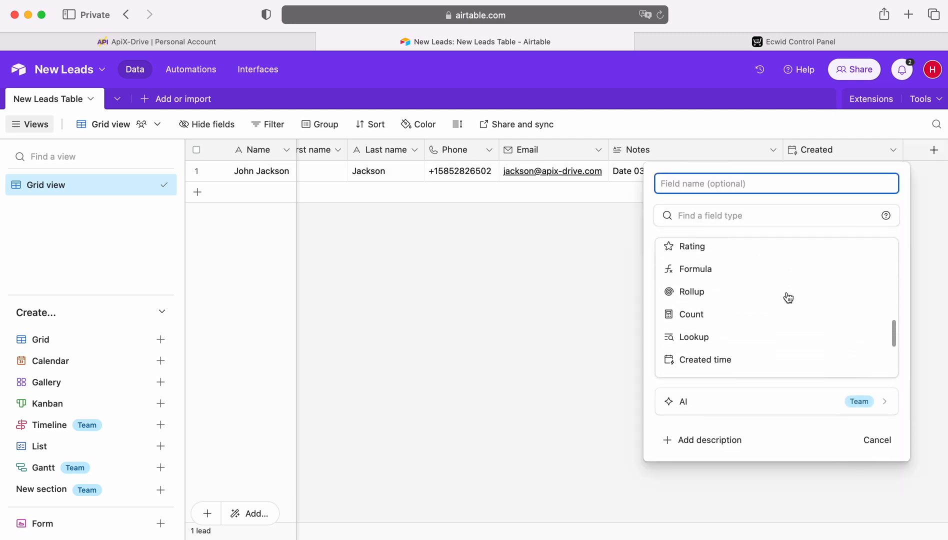
{"action": "scroll", "coordinate": [788, 298], "scroll_direction": "down", "scroll_amount": 1}
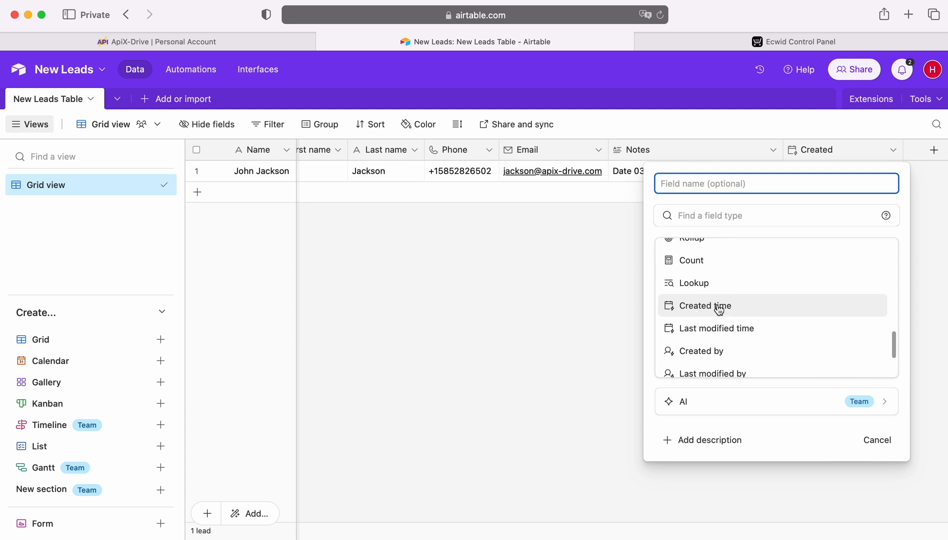
{"action": "left_click", "coordinate": [595, 298]}
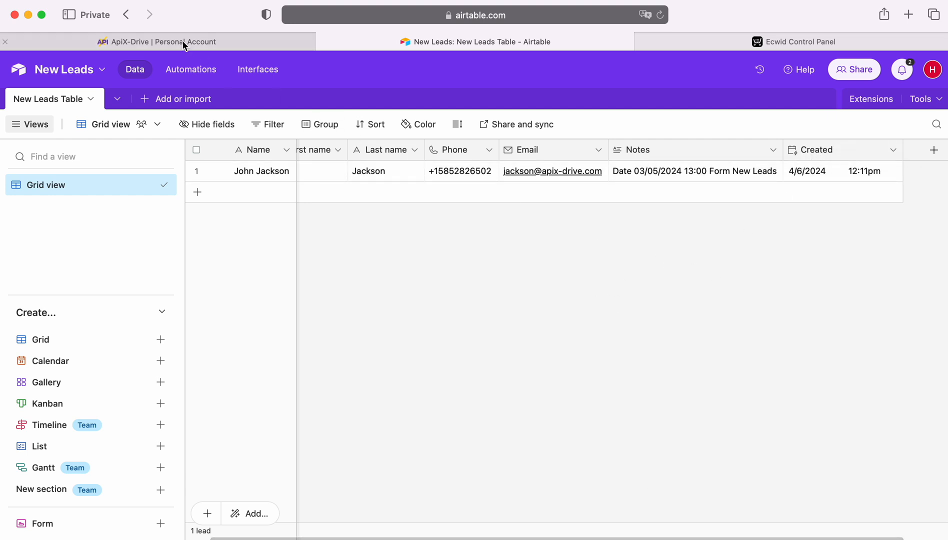
Step: Switch back to ApiX-Drive, choose Created as the created-time column, and save the source settings
{"action": "left_click", "coordinate": [96, 43]}
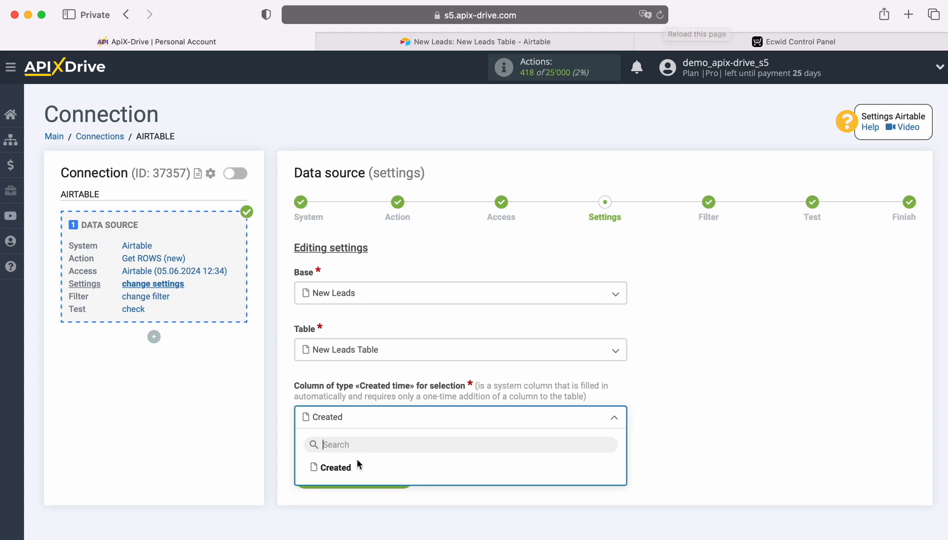
{"action": "left_click", "coordinate": [346, 470]}
{"action": "left_click", "coordinate": [406, 475]}
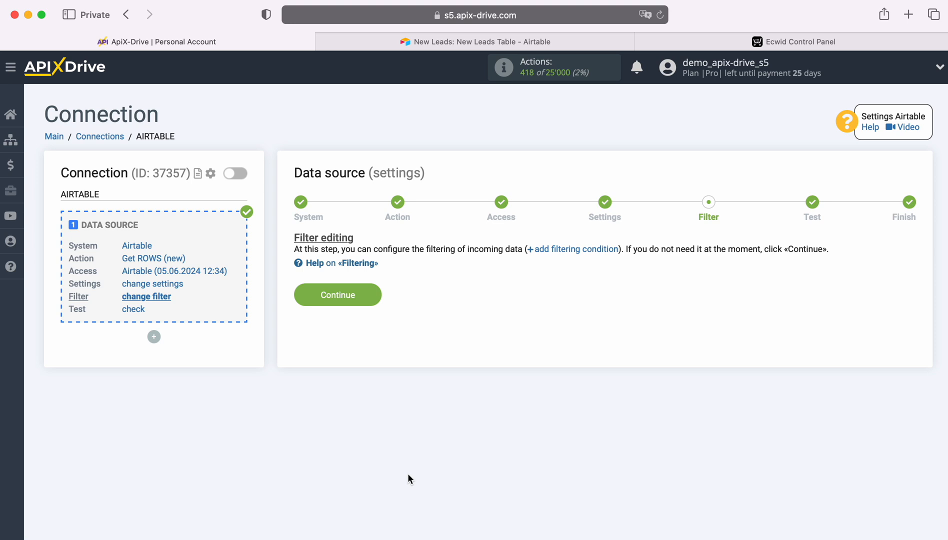
Step: Finish the data source with no filter conditions and the loaded test data, and start configuring the data destination
{"action": "left_click", "coordinate": [370, 290]}
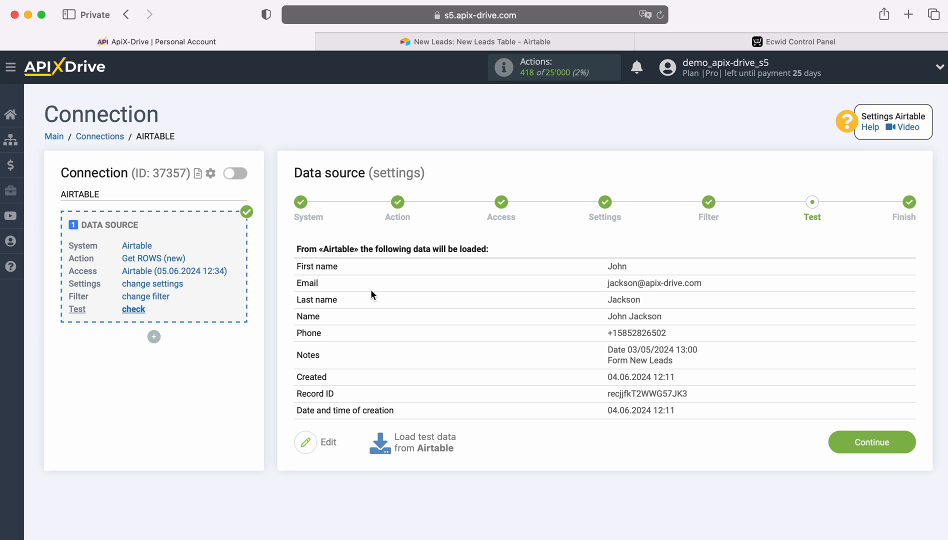
{"action": "left_click", "coordinate": [905, 440]}
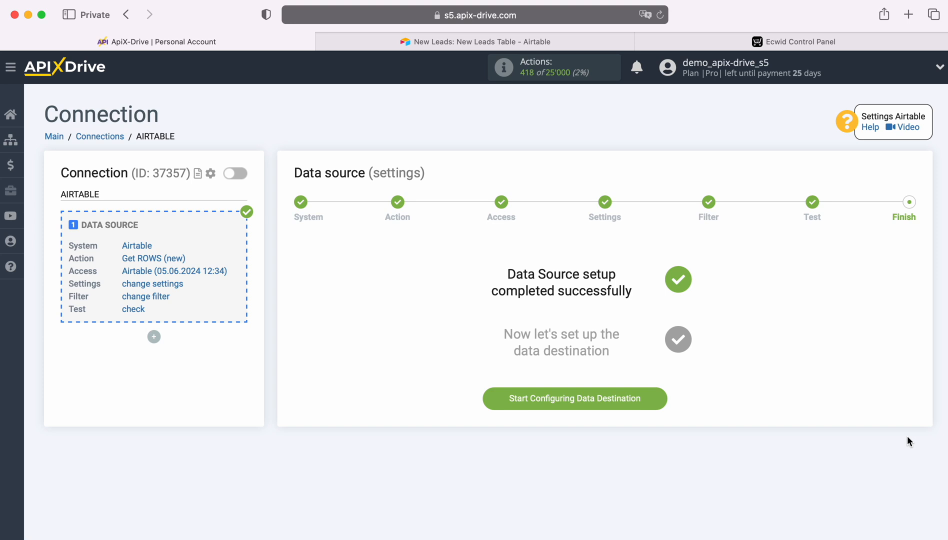
{"action": "left_click", "coordinate": [660, 400]}
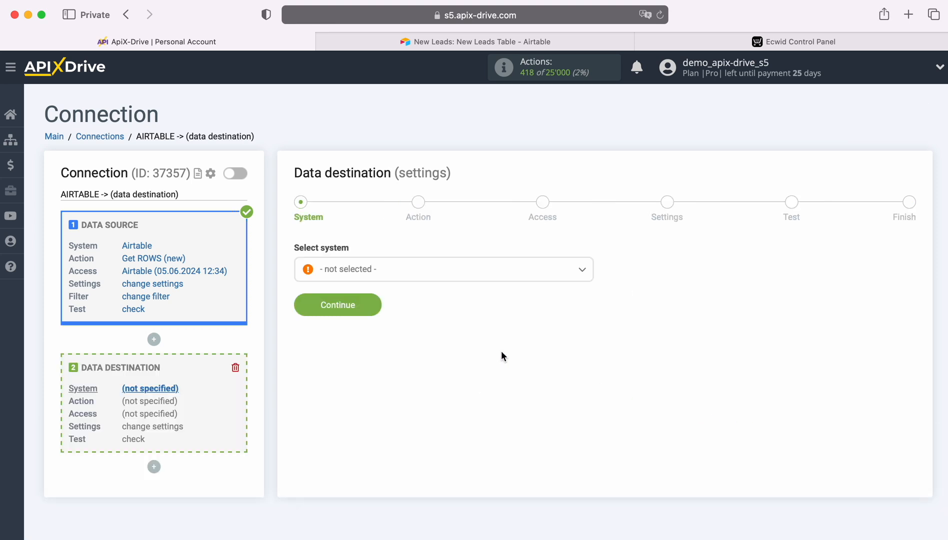
Step: Set Ecwid as the data destination system
{"action": "left_click", "coordinate": [406, 271]}
{"action": "scroll", "coordinate": [480, 364], "scroll_direction": "down", "scroll_amount": 5}
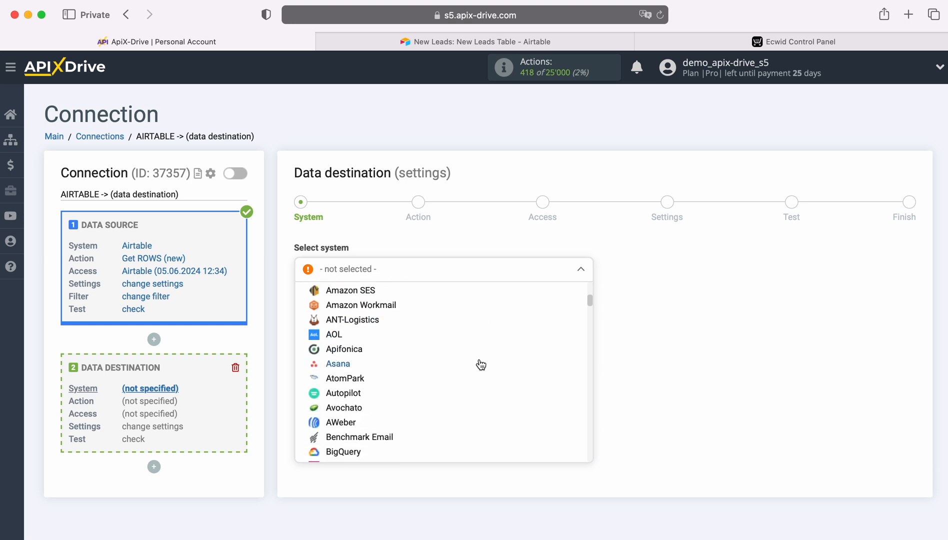
{"action": "scroll", "coordinate": [480, 363], "scroll_direction": "down", "scroll_amount": 10}
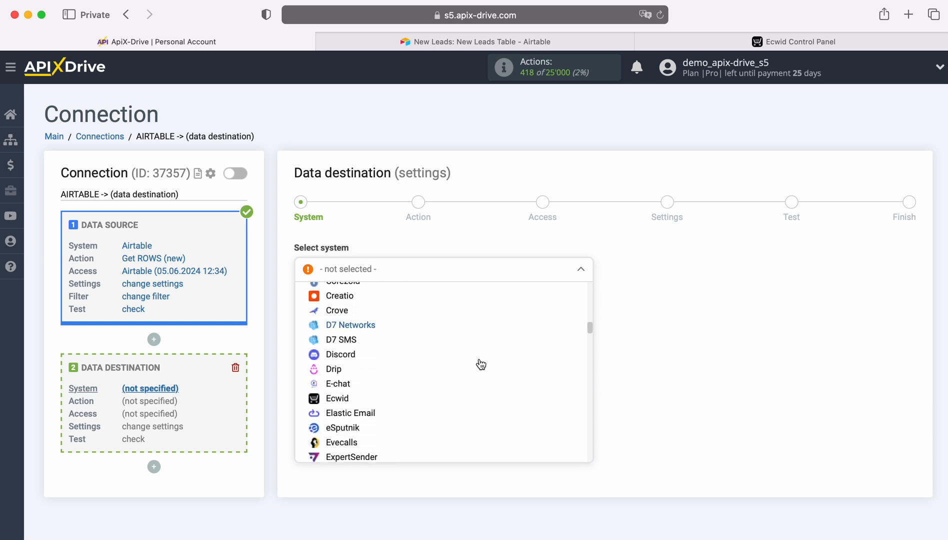
{"action": "scroll", "coordinate": [480, 364], "scroll_direction": "down", "scroll_amount": 1}
{"action": "left_click", "coordinate": [374, 379]}
{"action": "left_click", "coordinate": [372, 299]}
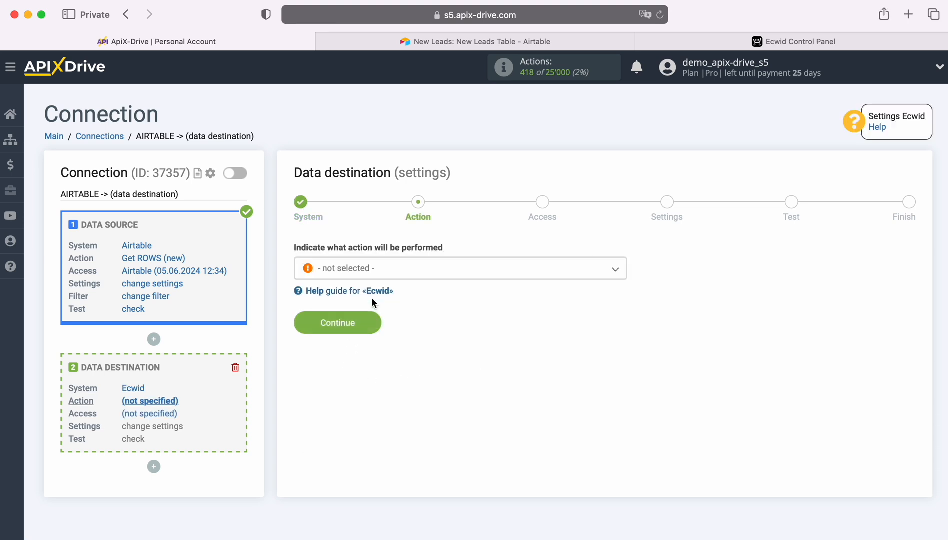
Step: Set the Ecwid destination action to Create CUSTOMER
{"action": "left_click", "coordinate": [407, 272]}
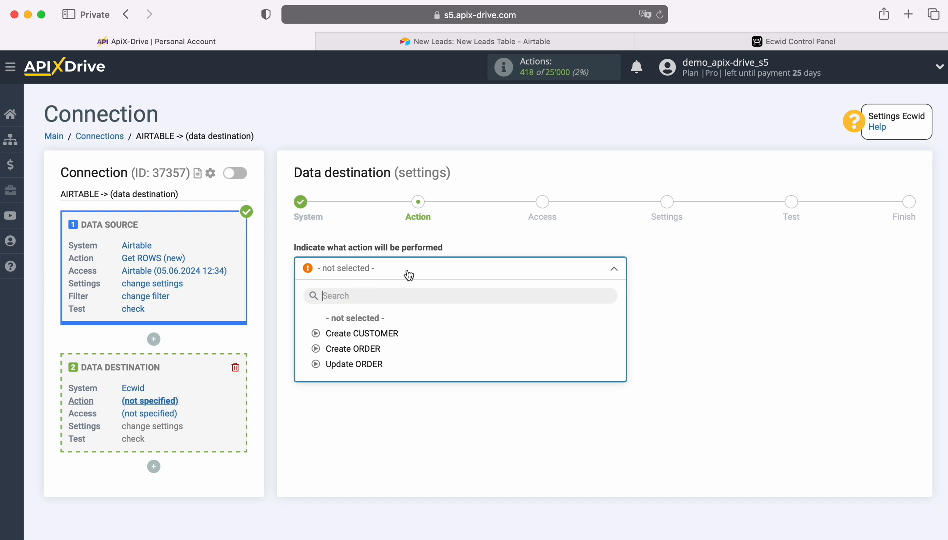
{"action": "left_click", "coordinate": [386, 331]}
{"action": "left_click", "coordinate": [372, 323]}
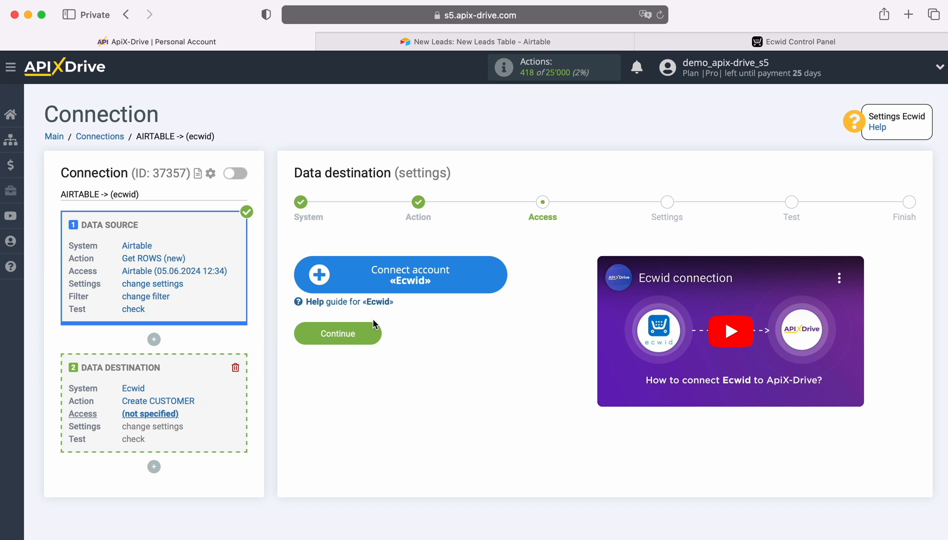
Step: Connect an Ecwid account to the data destination by signing in with the account e-mail and password
{"action": "left_click", "coordinate": [500, 275]}
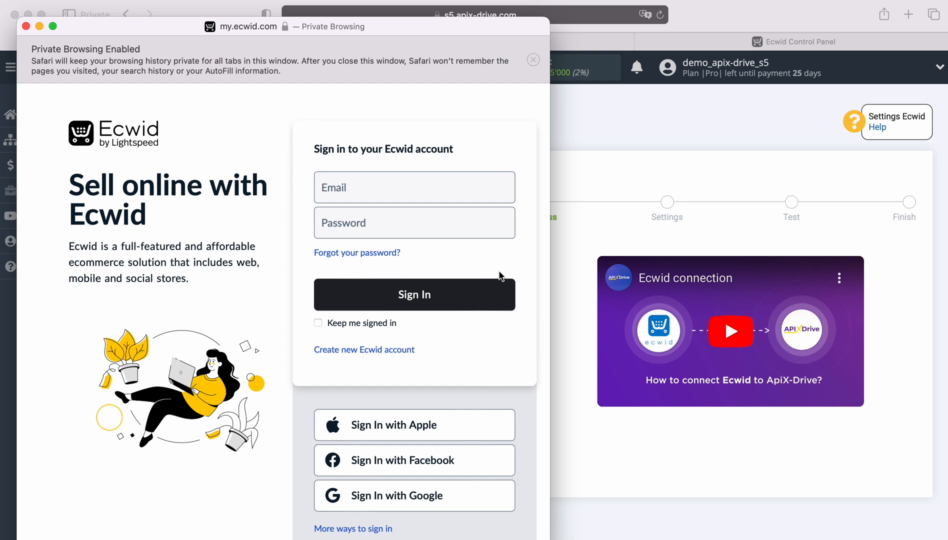
{"action": "right_click", "coordinate": [335, 187]}
{"action": "left_click", "coordinate": [362, 221]}
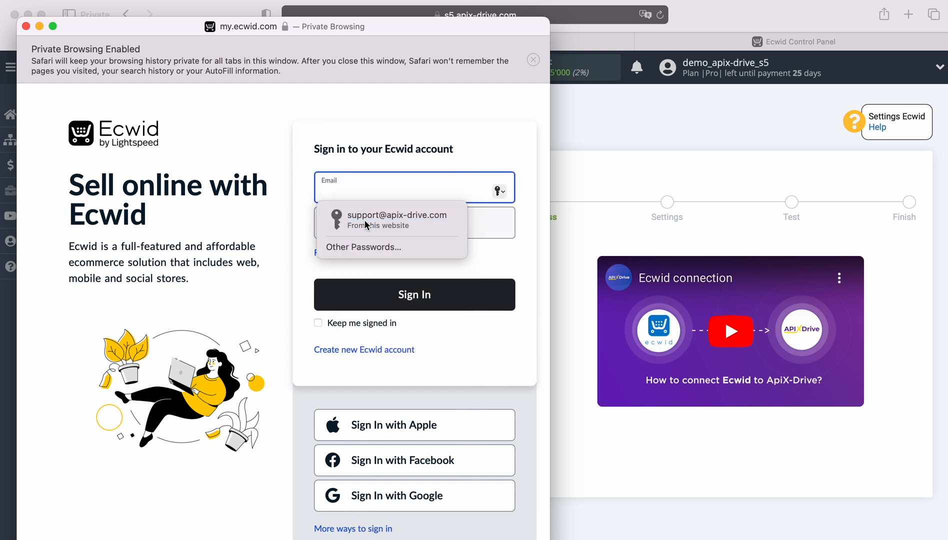
{"action": "left_click", "coordinate": [365, 220]}
{"action": "type", "text": "••••••••••••"}
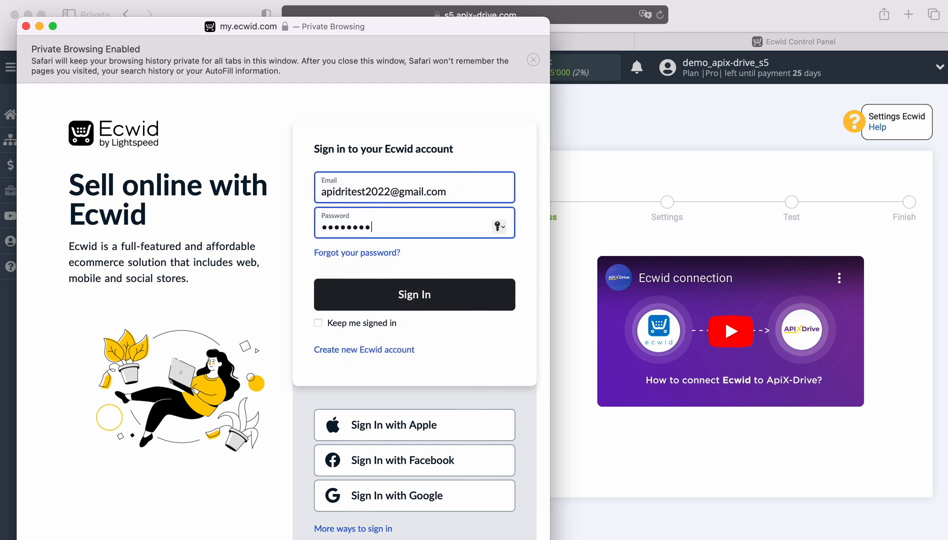
{"action": "left_click", "coordinate": [378, 293]}
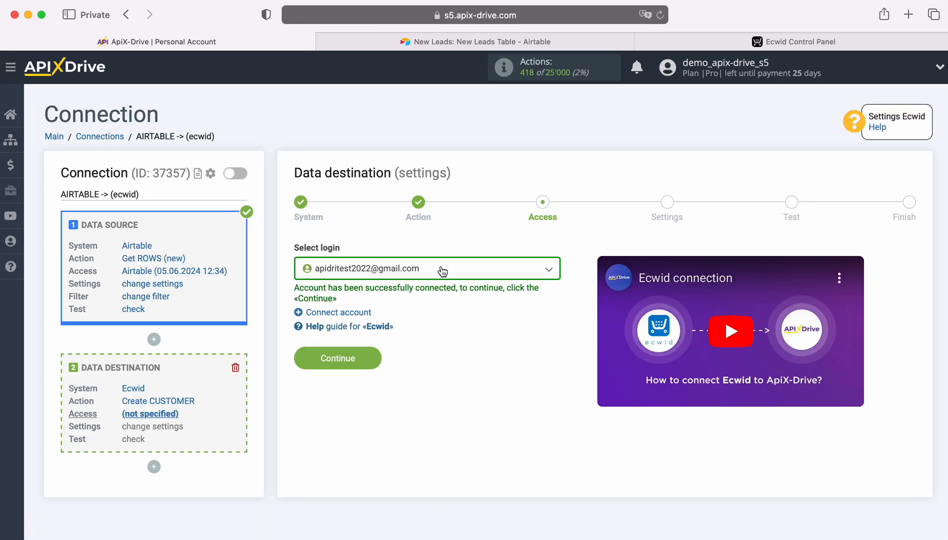
Step: Select the connected Ecwid login for the data destination and continue to its settings
{"action": "left_click", "coordinate": [441, 270]}
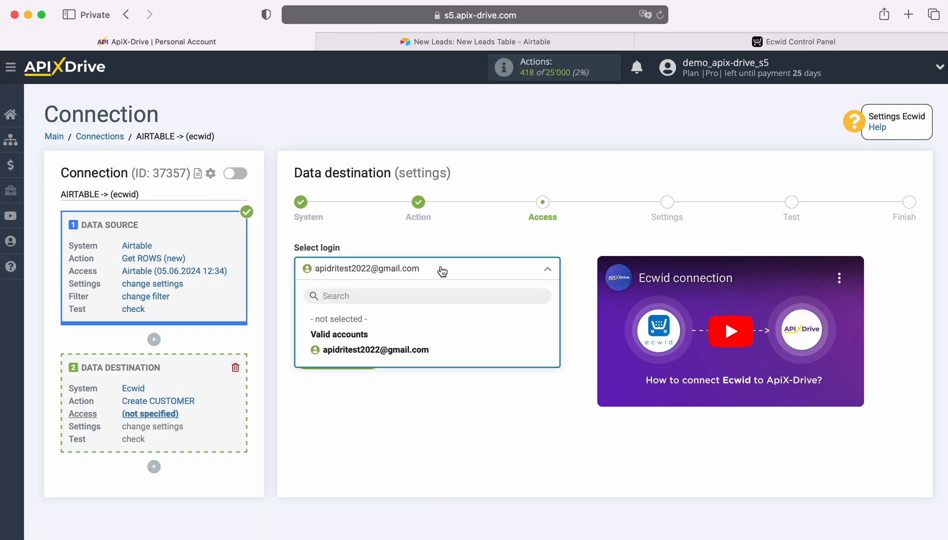
{"action": "left_click", "coordinate": [411, 349]}
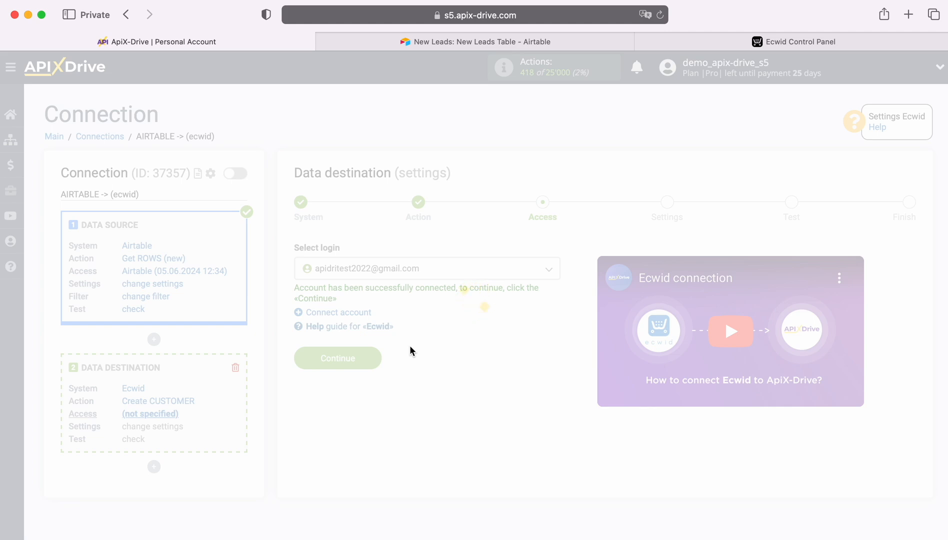
{"action": "left_click", "coordinate": [371, 354]}
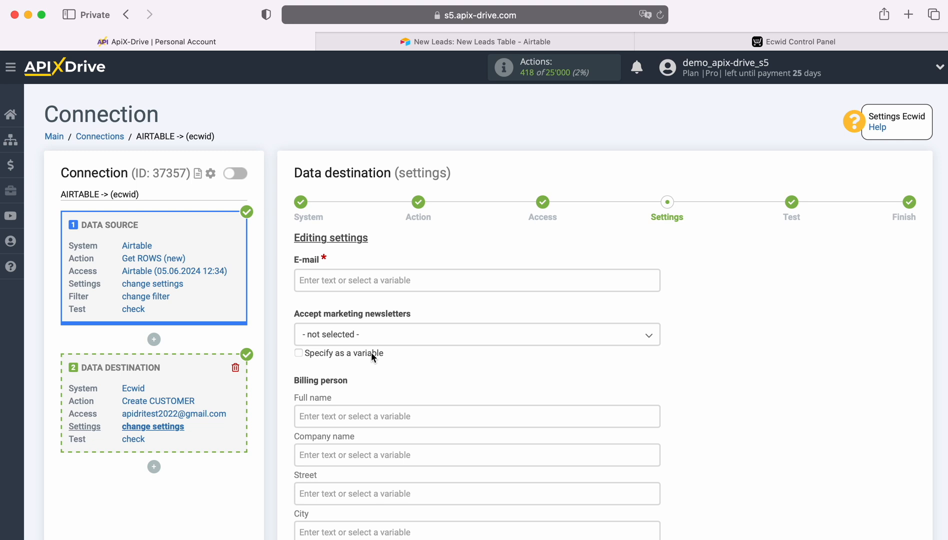
Step: Map the customer's E-mail field to the Airtable Email variable
{"action": "left_click", "coordinate": [350, 286]}
{"action": "scroll", "coordinate": [564, 318], "scroll_direction": "down", "scroll_amount": 3}
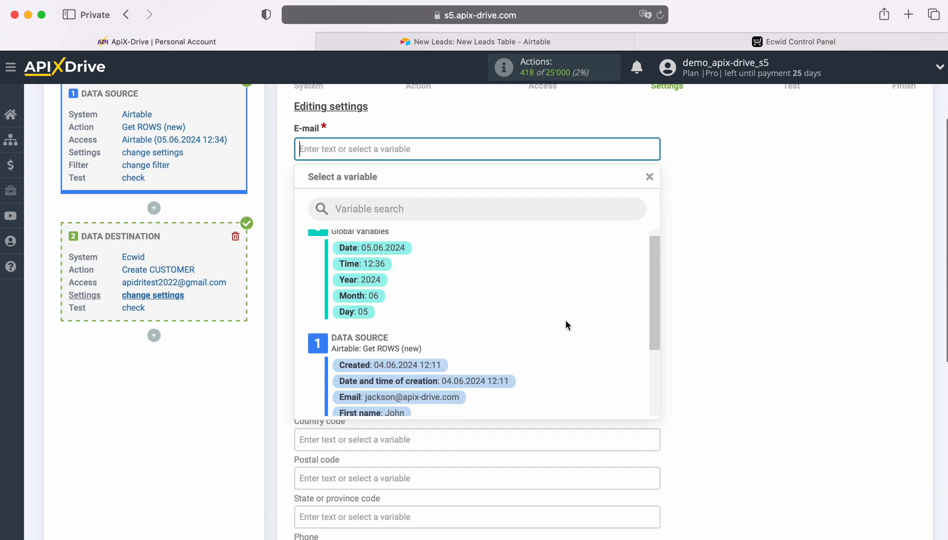
{"action": "left_click", "coordinate": [455, 333]}
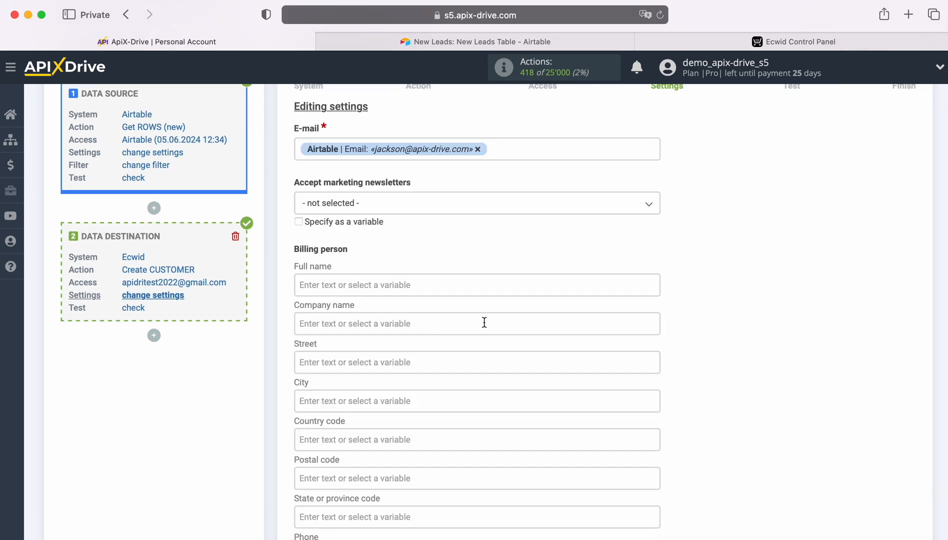
Step: Map the billing person's Full name to the Airtable First name and Last name variables
{"action": "scroll", "coordinate": [485, 321], "scroll_direction": "down", "scroll_amount": 3}
{"action": "left_click", "coordinate": [380, 215]}
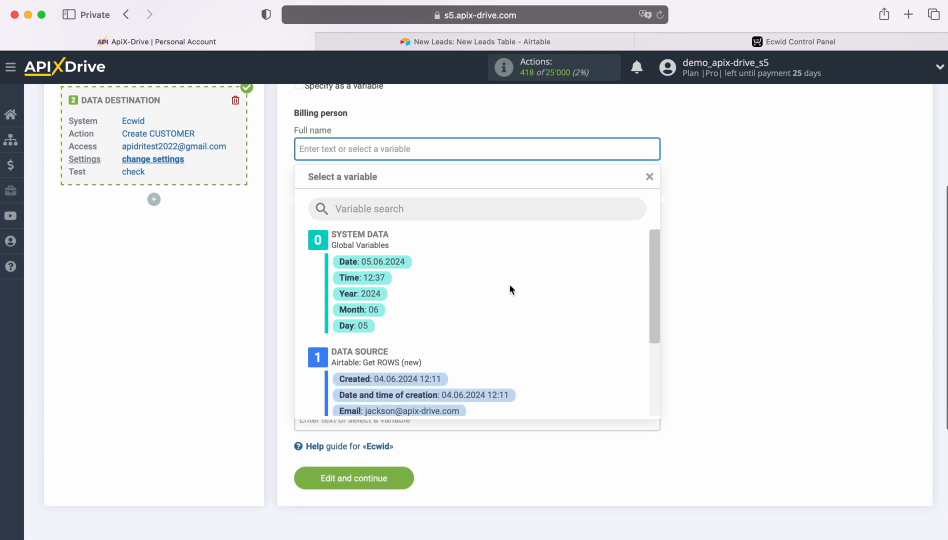
{"action": "scroll", "coordinate": [553, 292], "scroll_direction": "down", "scroll_amount": 4}
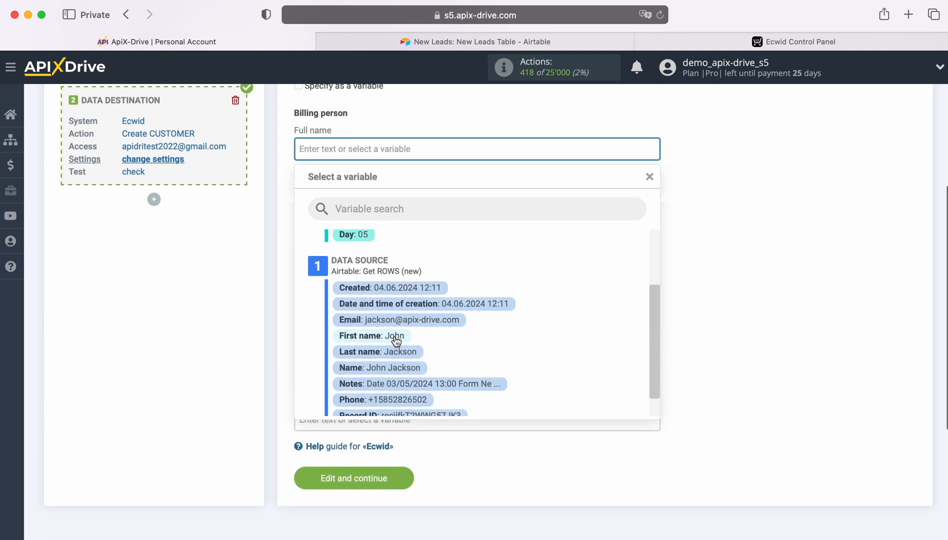
{"action": "left_click", "coordinate": [394, 337]}
{"action": "left_click", "coordinate": [457, 152]}
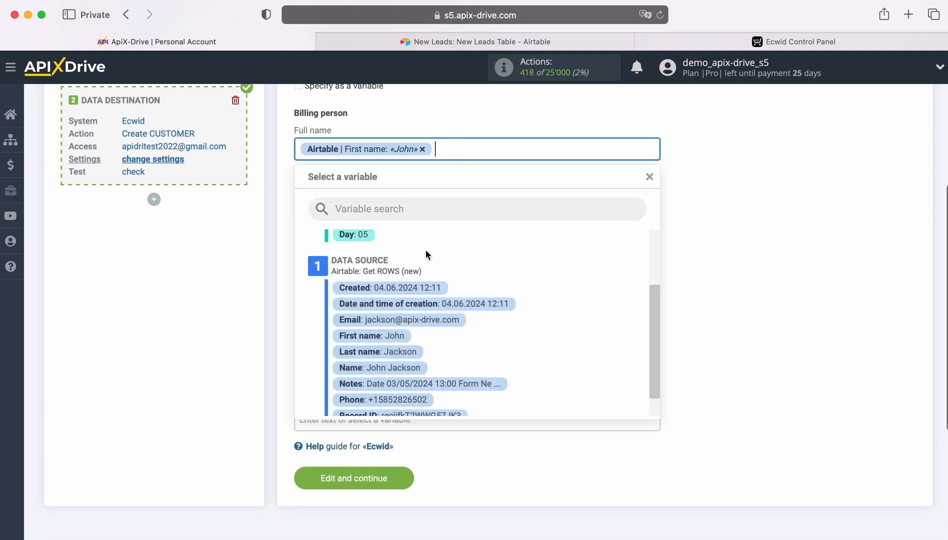
{"action": "left_click", "coordinate": [403, 351]}
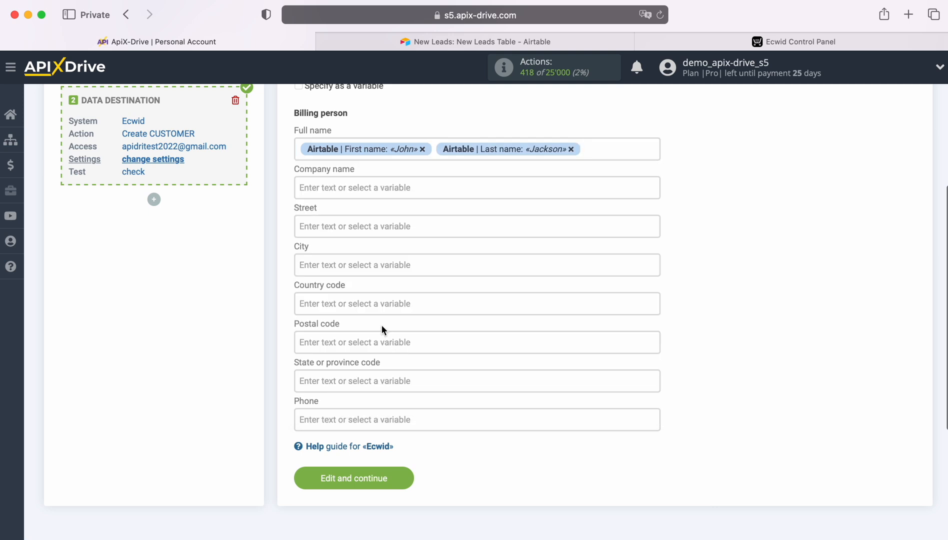
Step: Map the billing person's Phone to the Airtable Phone variable and save the destination settings
{"action": "scroll", "coordinate": [379, 309], "scroll_direction": "down", "scroll_amount": 3}
{"action": "left_click", "coordinate": [362, 358]}
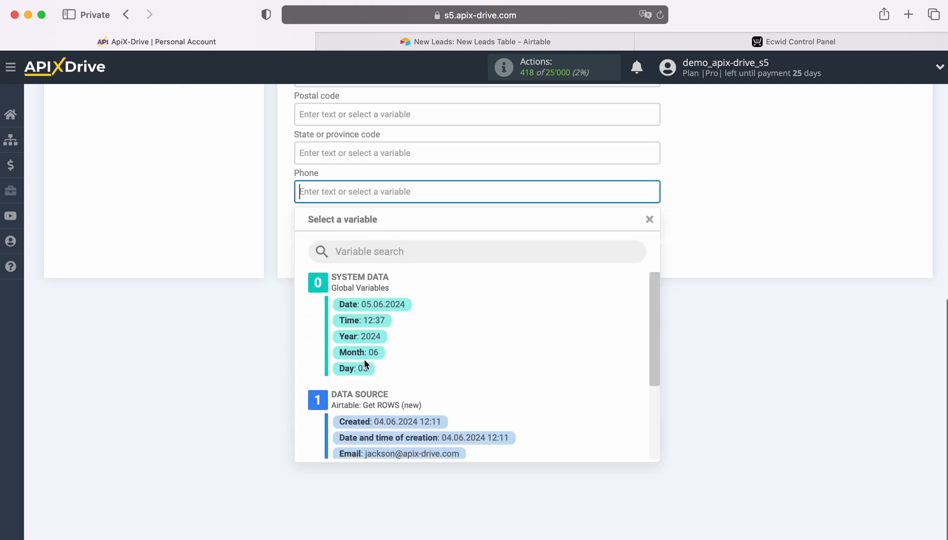
{"action": "scroll", "coordinate": [534, 359], "scroll_direction": "down", "scroll_amount": 4}
{"action": "scroll", "coordinate": [530, 362], "scroll_direction": "down", "scroll_amount": 2}
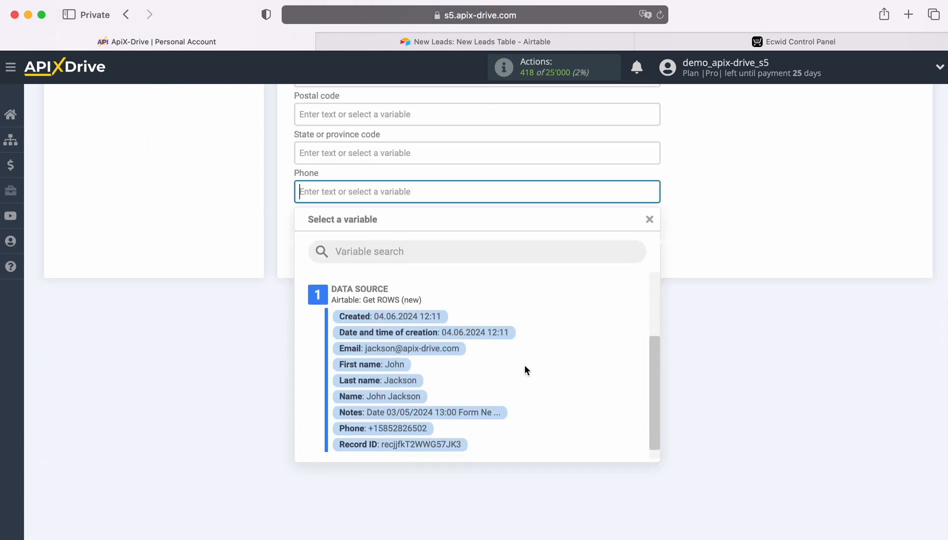
{"action": "left_click", "coordinate": [472, 370]}
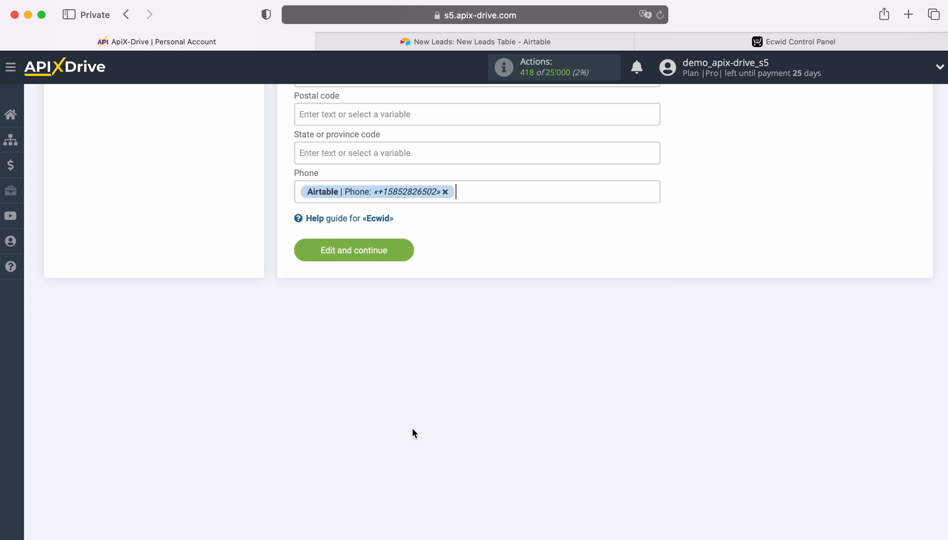
{"action": "left_click", "coordinate": [410, 256]}
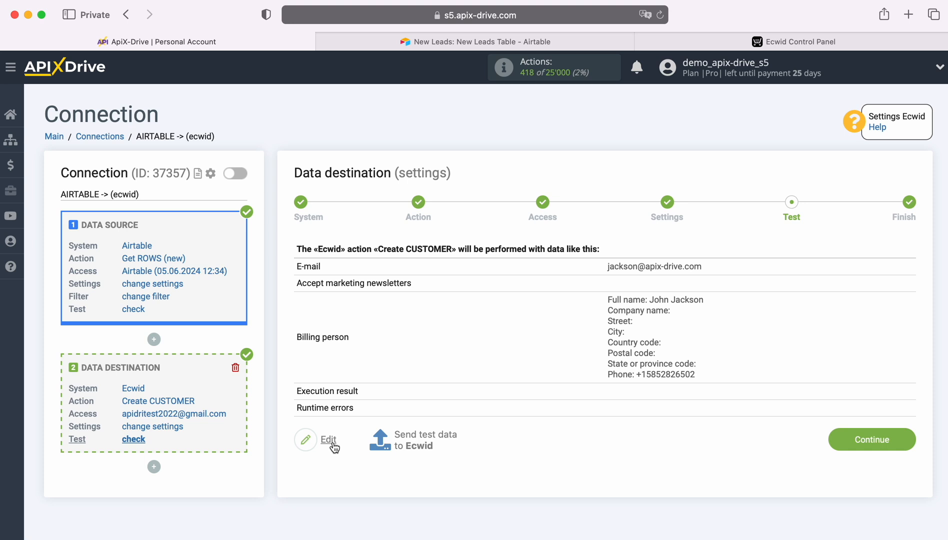
Step: Send the test data to Ecwid, then switch to the Ecwid Control Panel and reload the customer list
{"action": "left_click", "coordinate": [428, 441]}
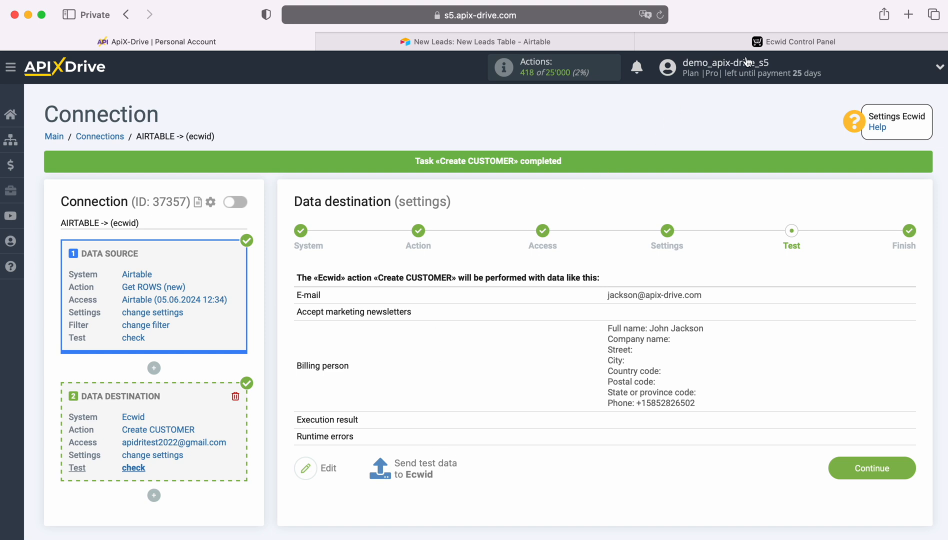
{"action": "left_click", "coordinate": [759, 44]}
{"action": "left_click", "coordinate": [660, 16]}
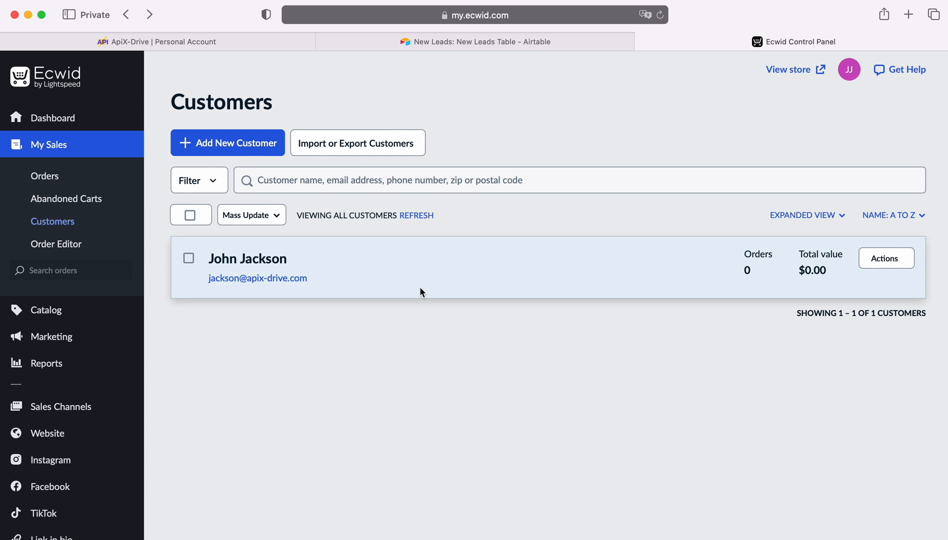
Step: Switch back to ApiX-Drive, finish the data destination setup, and enable automatic updates for the connection
{"action": "left_click", "coordinate": [171, 46]}
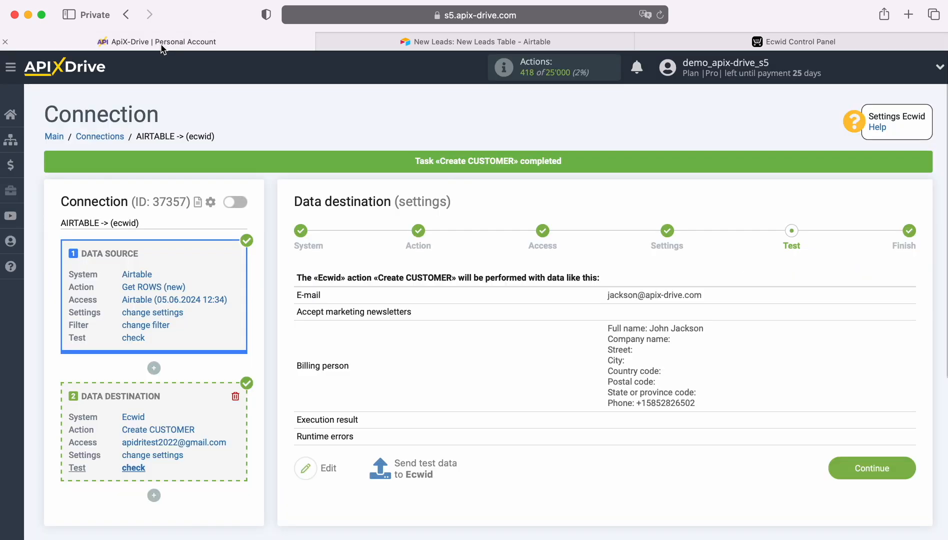
{"action": "left_click", "coordinate": [906, 465]}
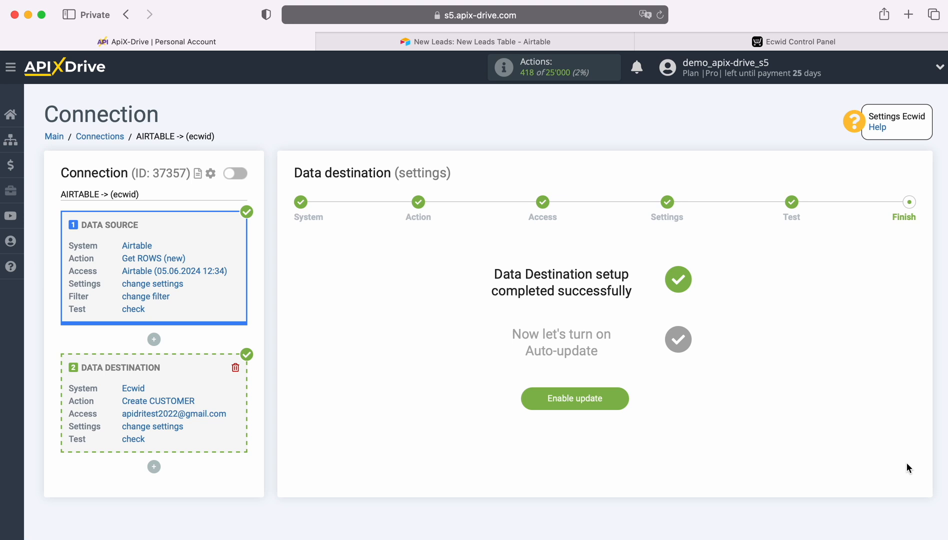
{"action": "left_click", "coordinate": [626, 396]}
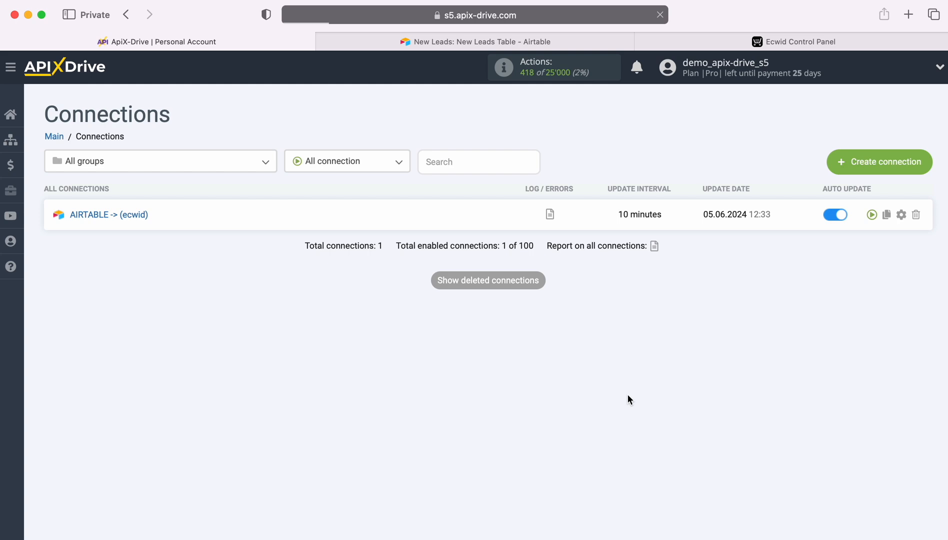
Step: Set the update interval of the AIRTABLE -> (ecwid) connection to 5 minutes and save it
{"action": "left_click", "coordinate": [902, 216]}
{"action": "left_click", "coordinate": [481, 309]}
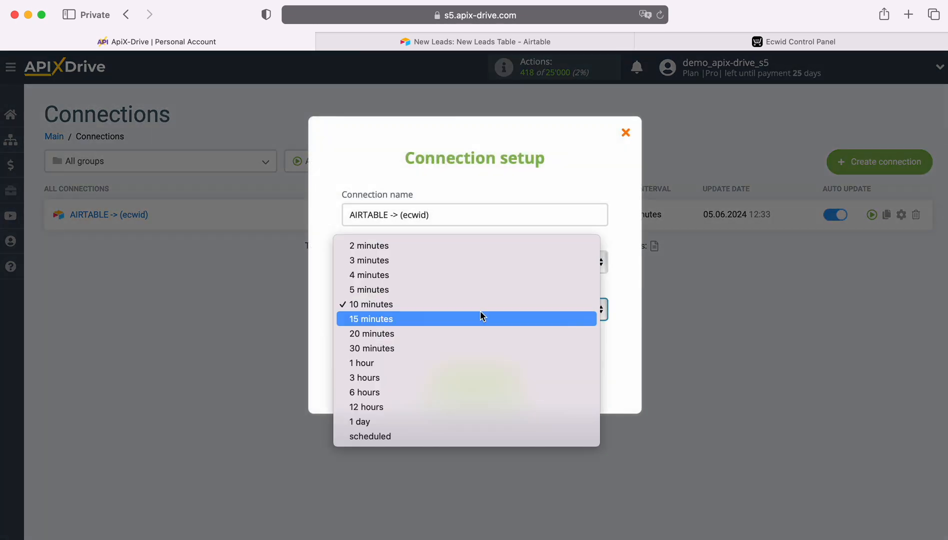
{"action": "left_click", "coordinate": [462, 290]}
{"action": "left_click", "coordinate": [514, 381]}
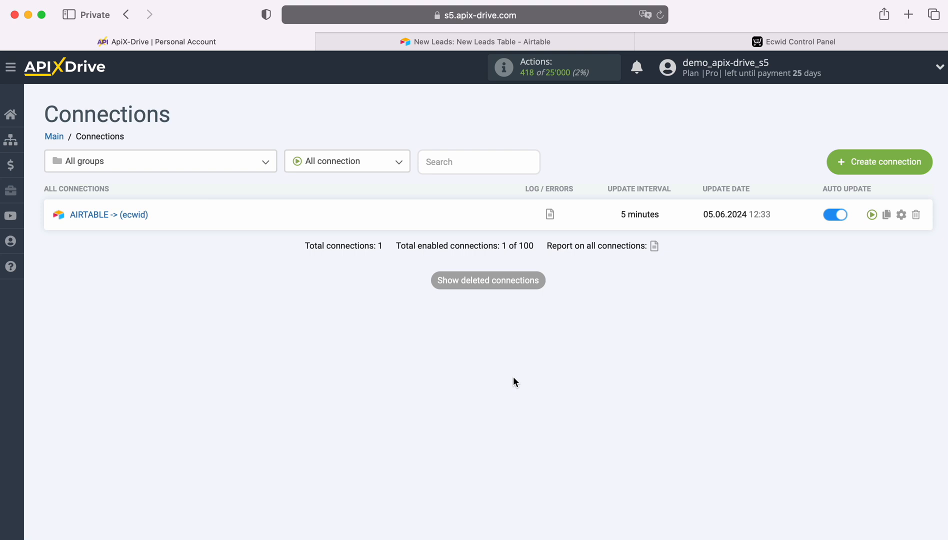